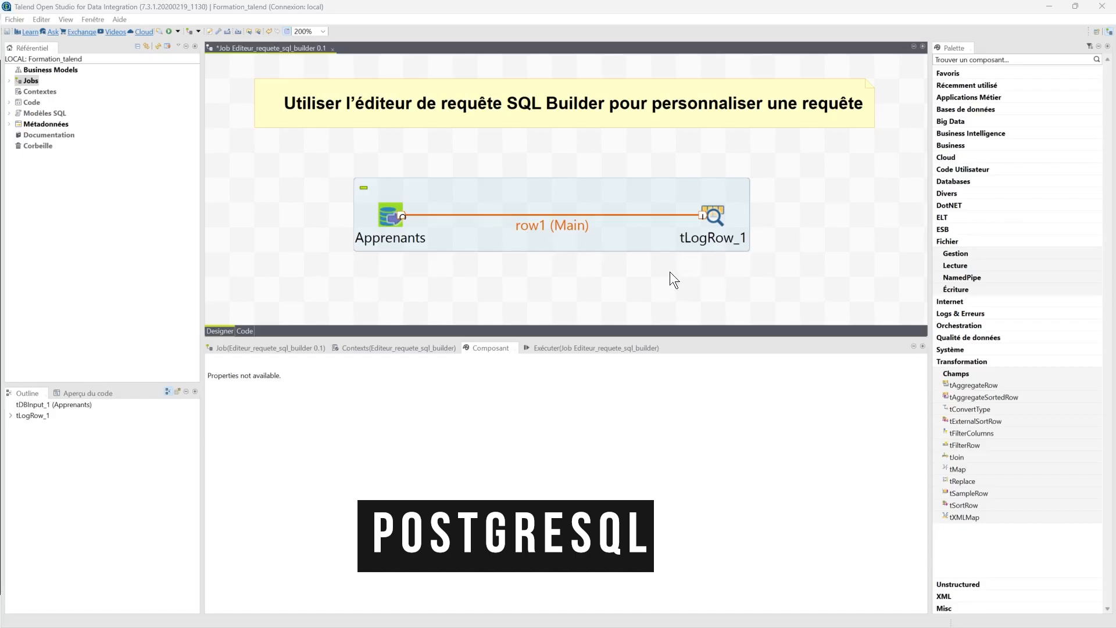
# - Run the job and scroll through its console output listing the learners
pyautogui.click(542, 347)
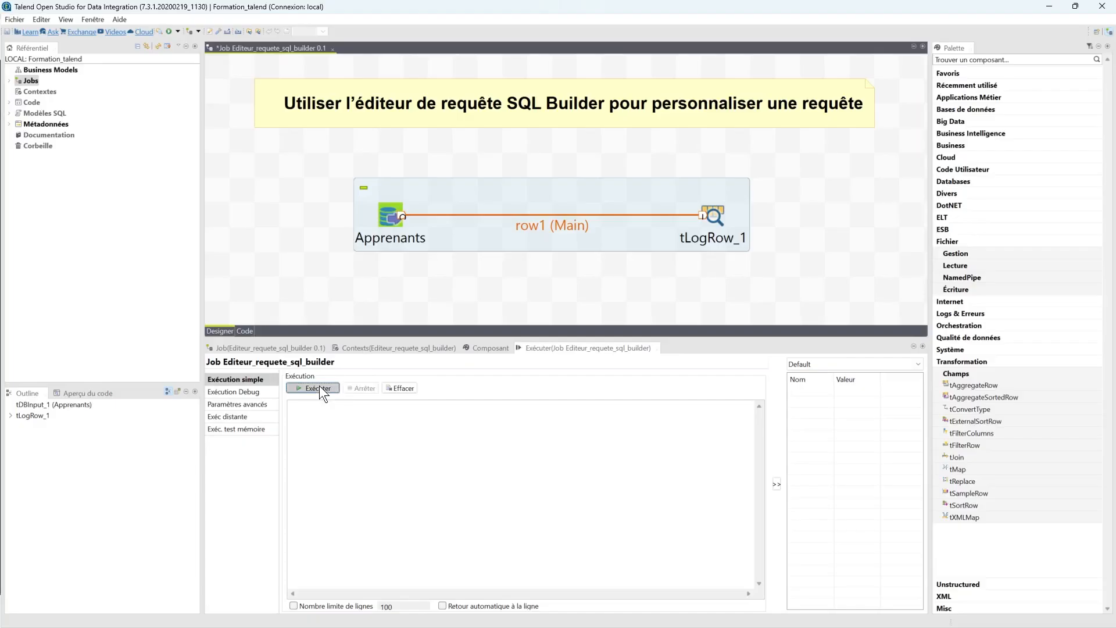
pyautogui.click(319, 387)
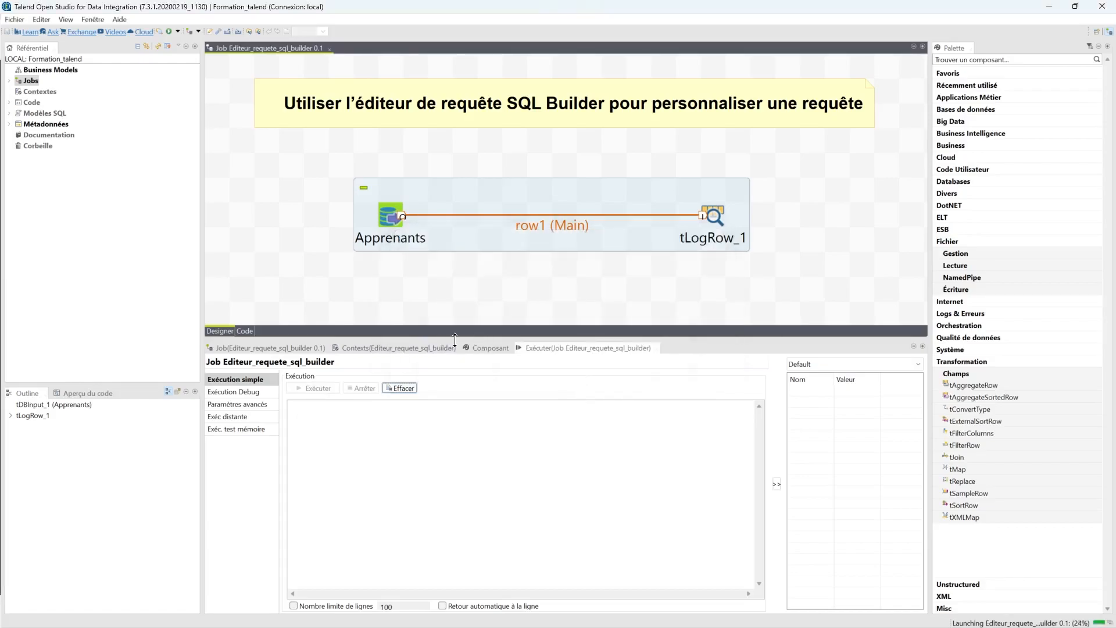
pyautogui.moveTo(496, 336); pyautogui.dragTo(509, 293)
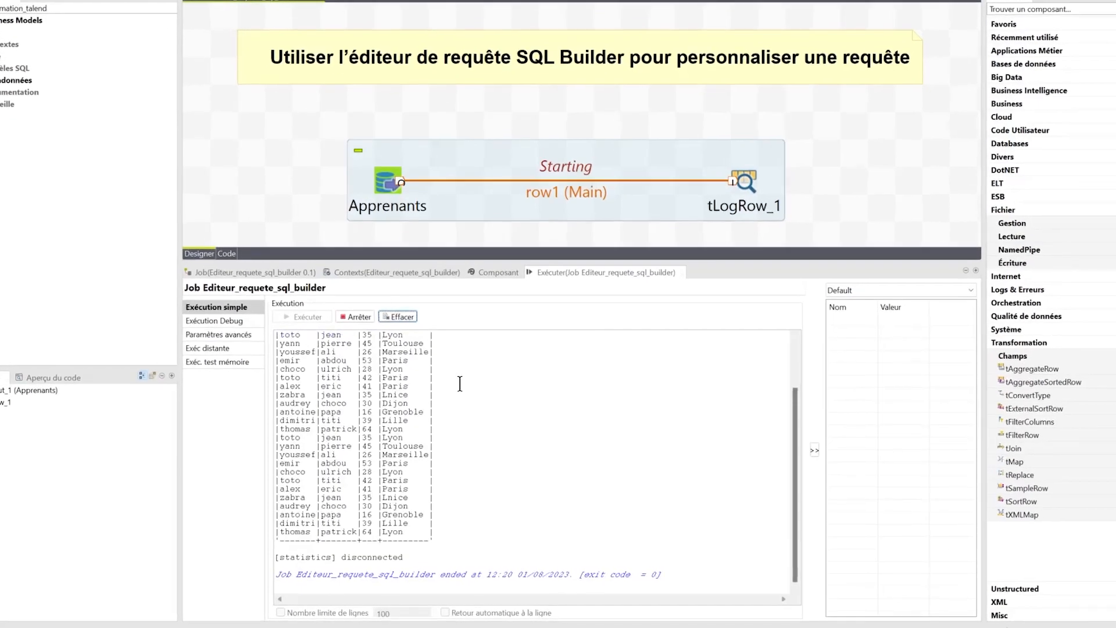
pyautogui.scroll(3, 407, 383)
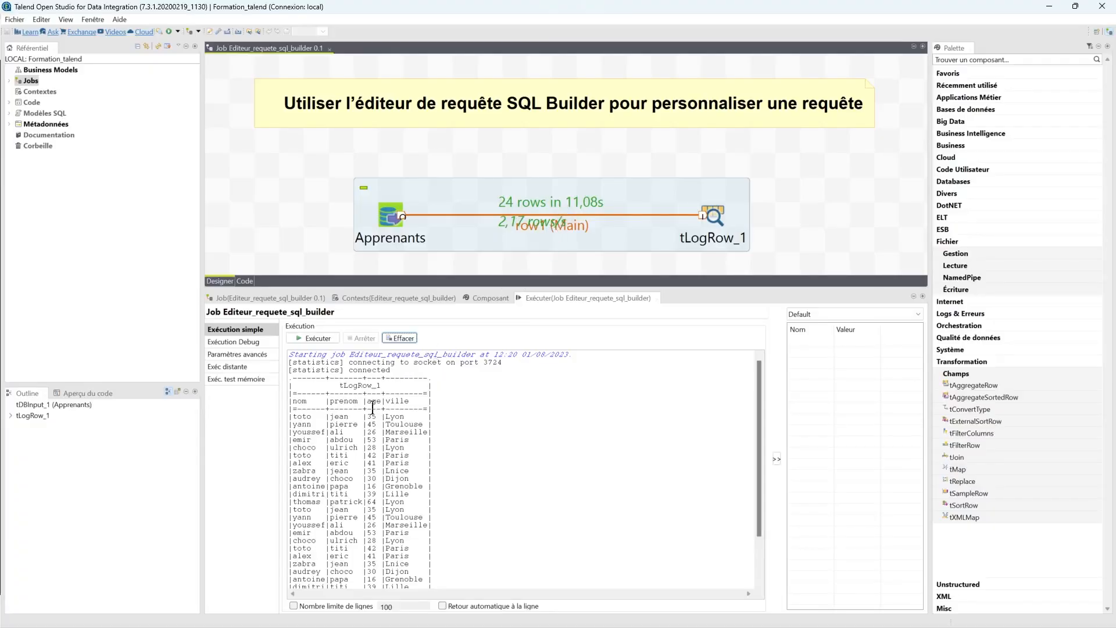
pyautogui.scroll(-5, 358, 423)
pyautogui.scroll(5, 325, 390)
pyautogui.scroll(-5, 365, 415)
pyautogui.scroll(5, 364, 424)
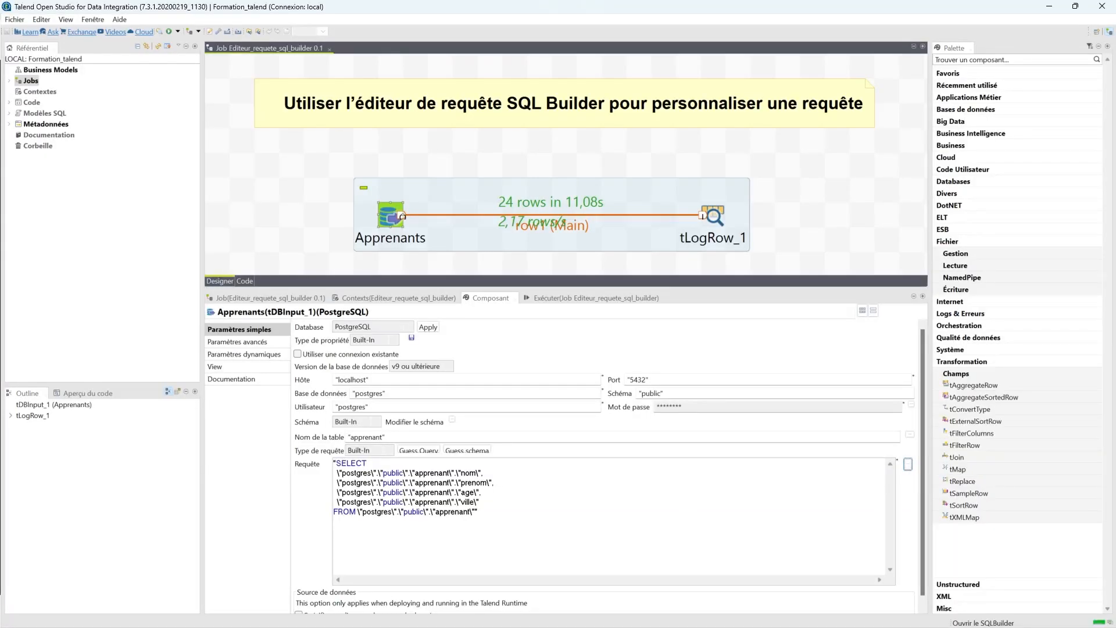
# - Open the SQL Builder for the Apprenants query, widen its panes, and expand the postgres database structure
pyautogui.click(909, 464)
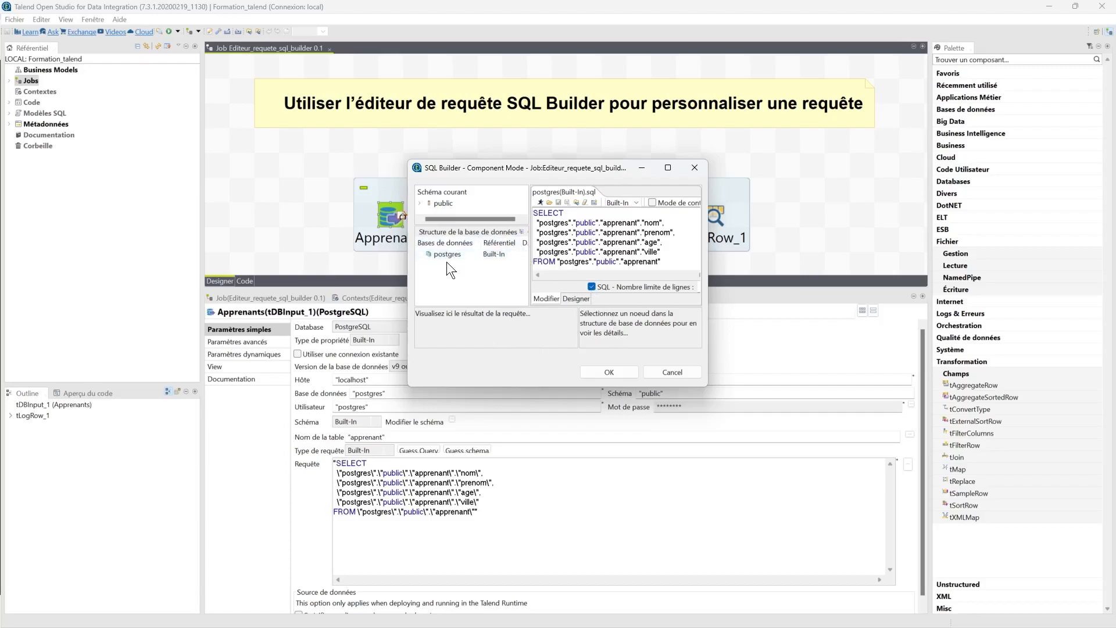
pyautogui.moveTo(545, 388); pyautogui.dragTo(545, 470)
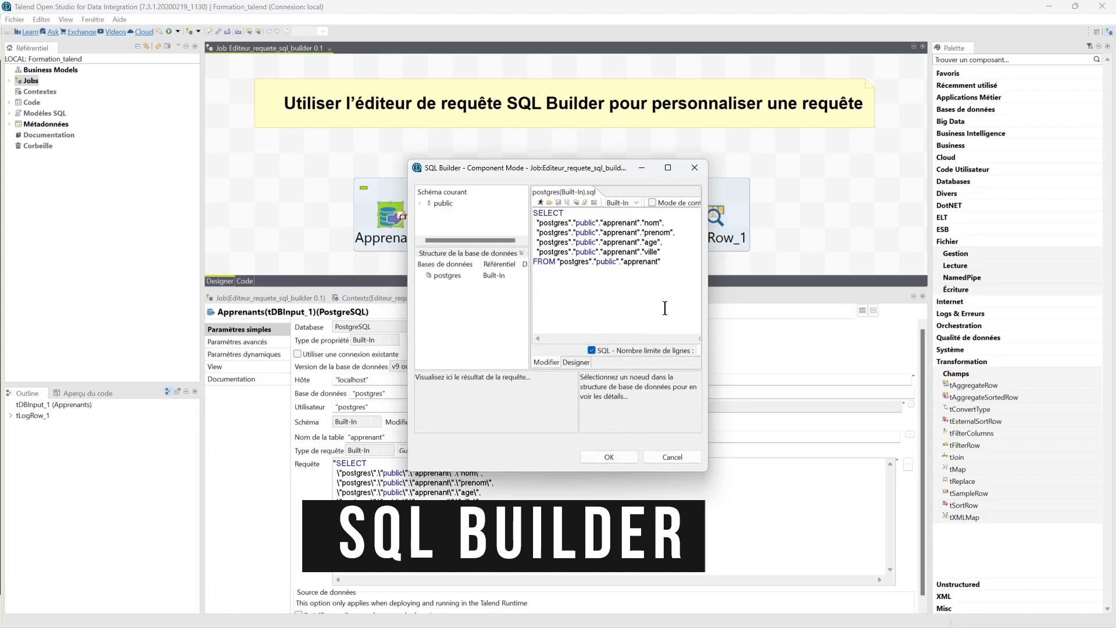
pyautogui.moveTo(708, 309); pyautogui.dragTo(849, 308)
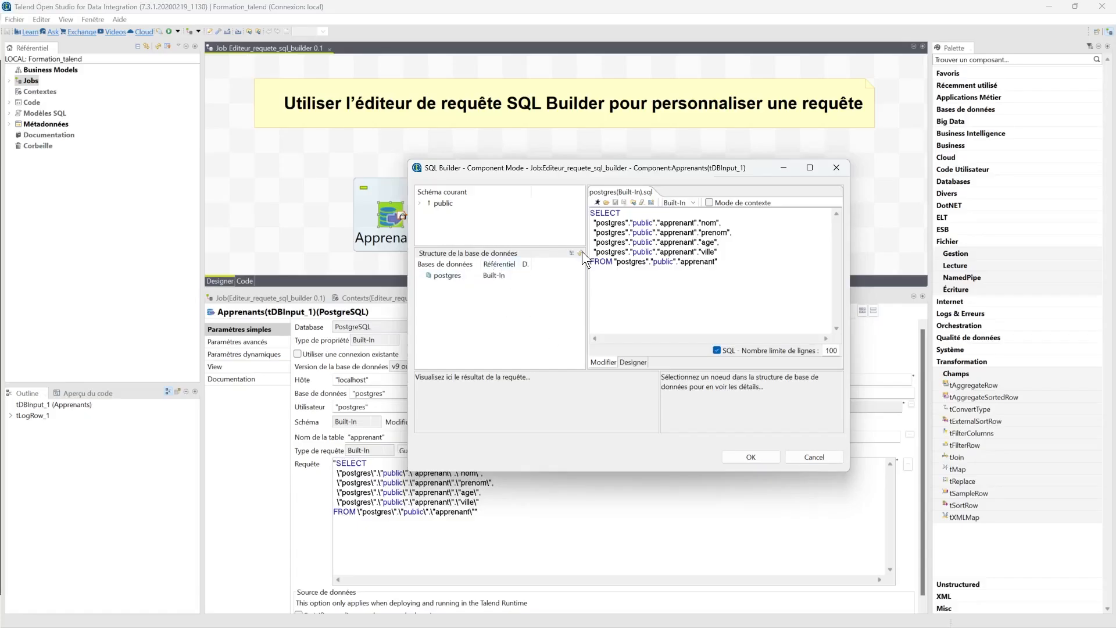
pyautogui.click(580, 252)
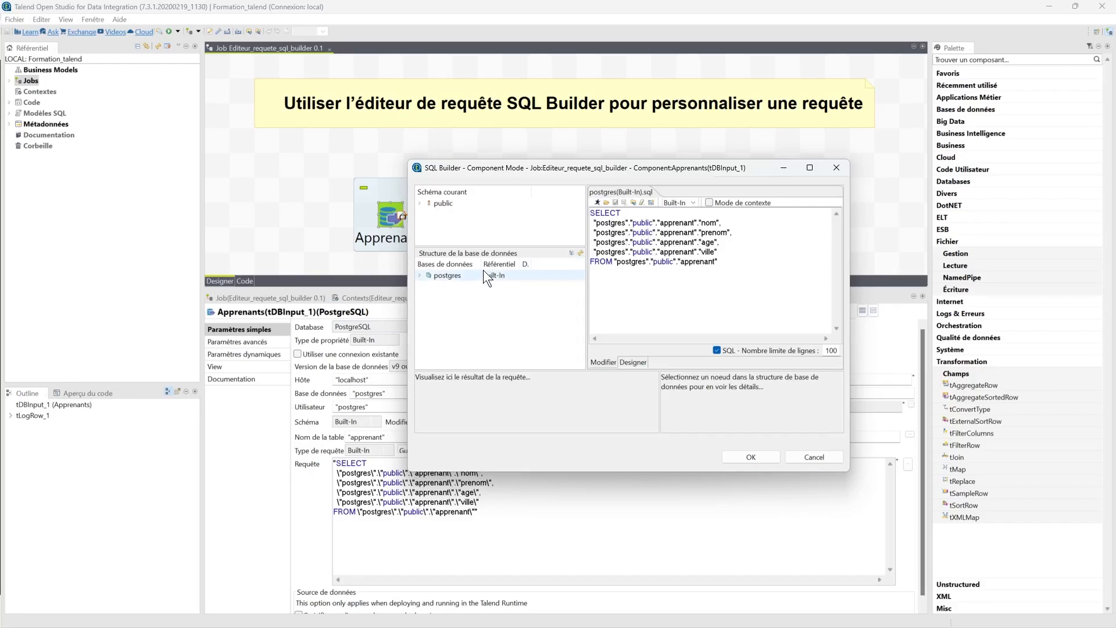
pyautogui.click(420, 275)
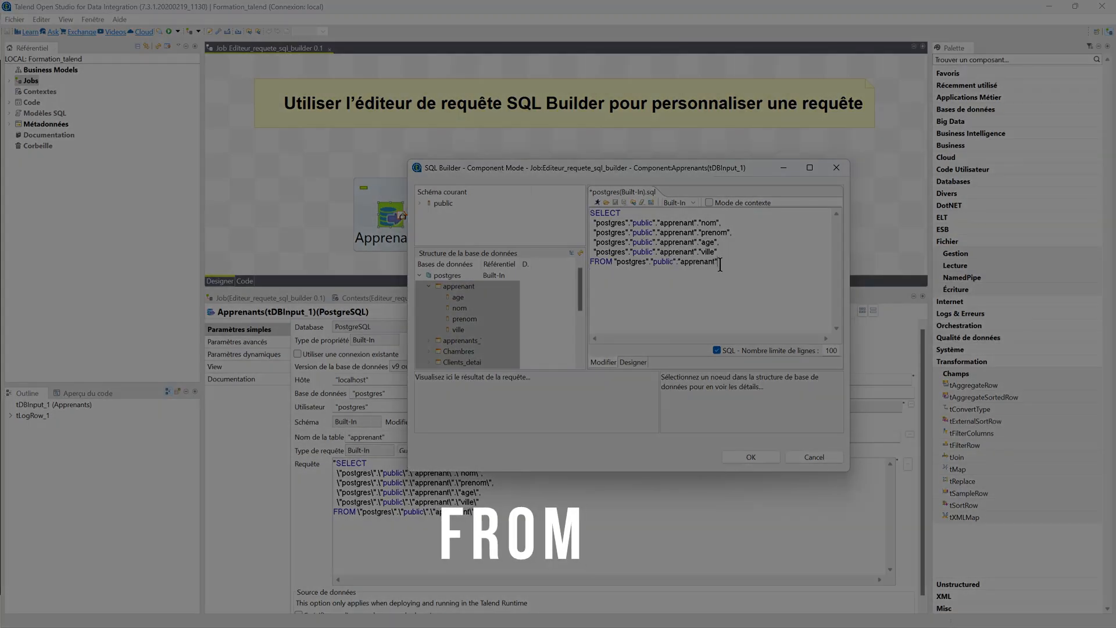
# - Add a new line to the query with the condition where "apprenant"."ville"='Lyon'
pyautogui.click(720, 264)
pyautogui.press('Return')
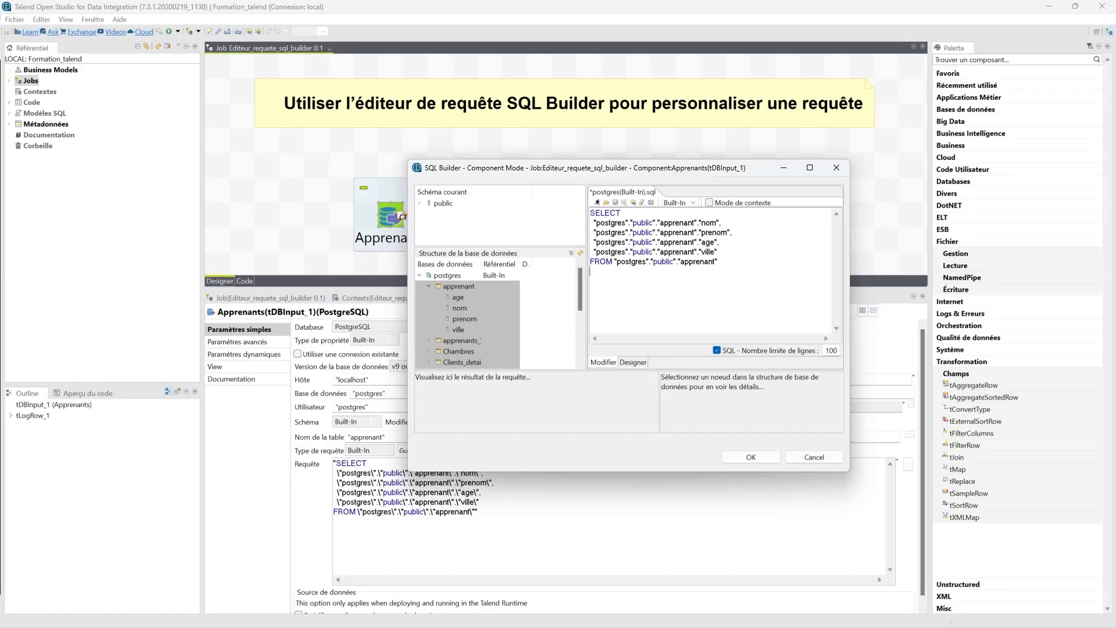
pyautogui.write('where ')
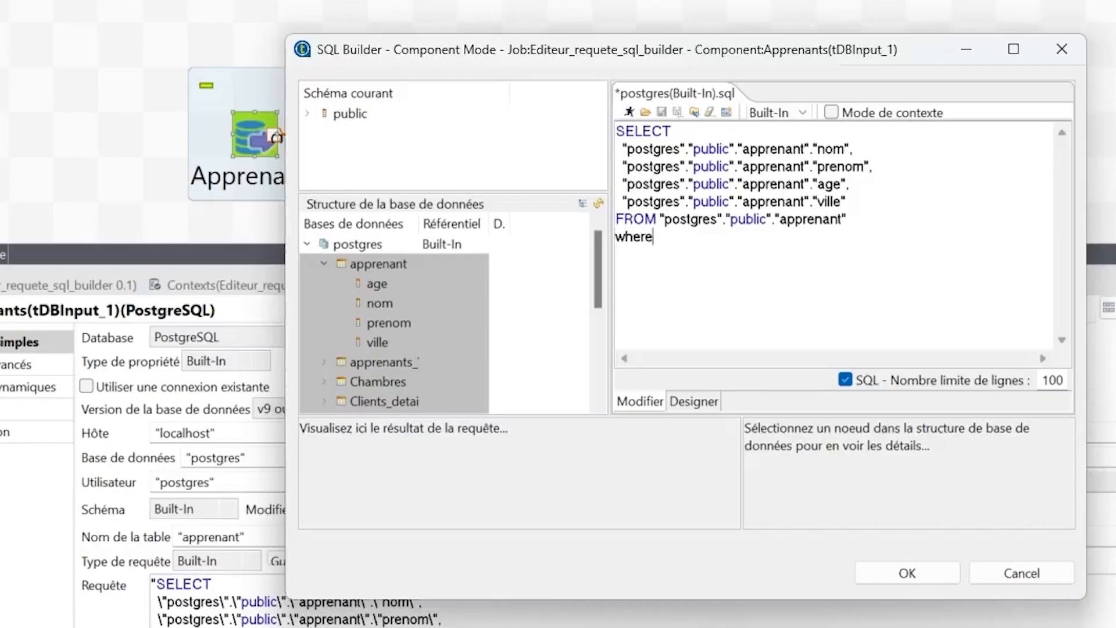
pyautogui.write('"a')
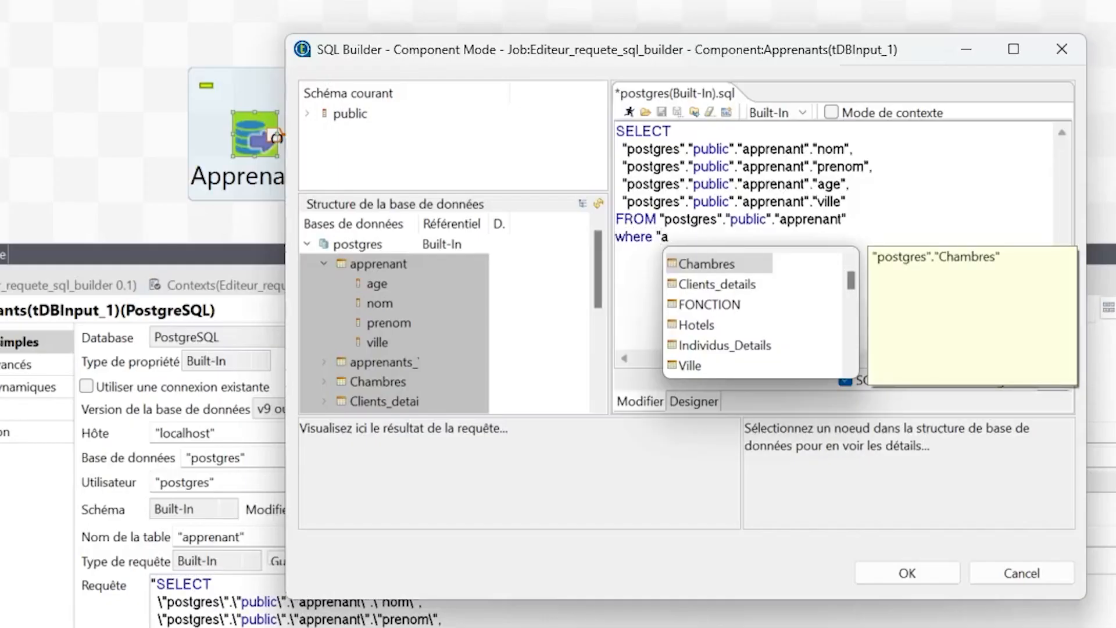
pyautogui.write('ppre')
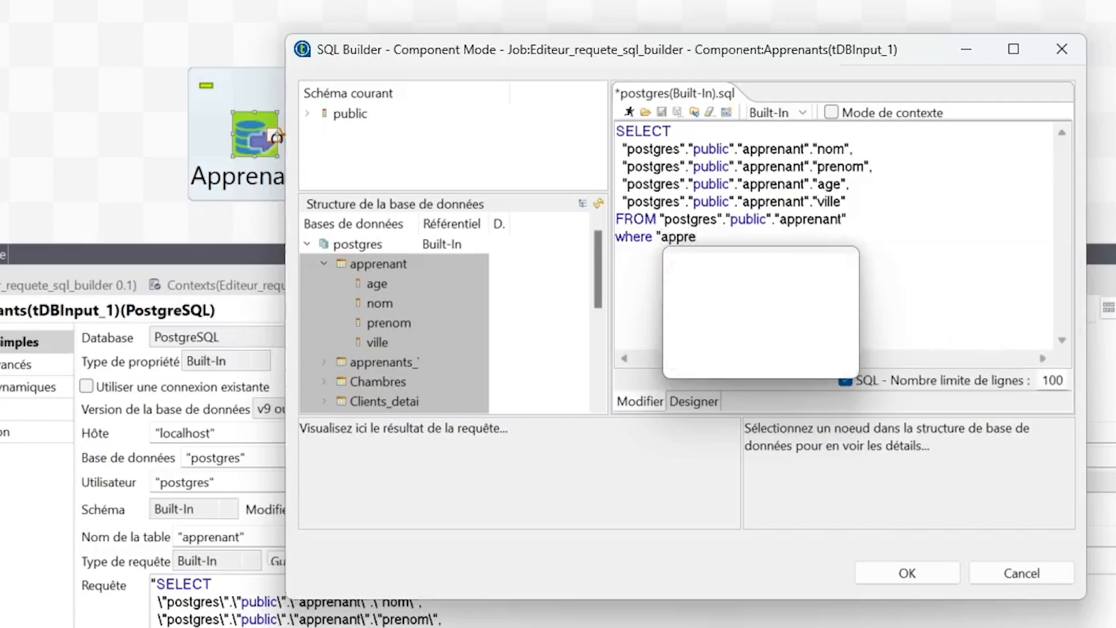
pyautogui.write('nant".ville"')
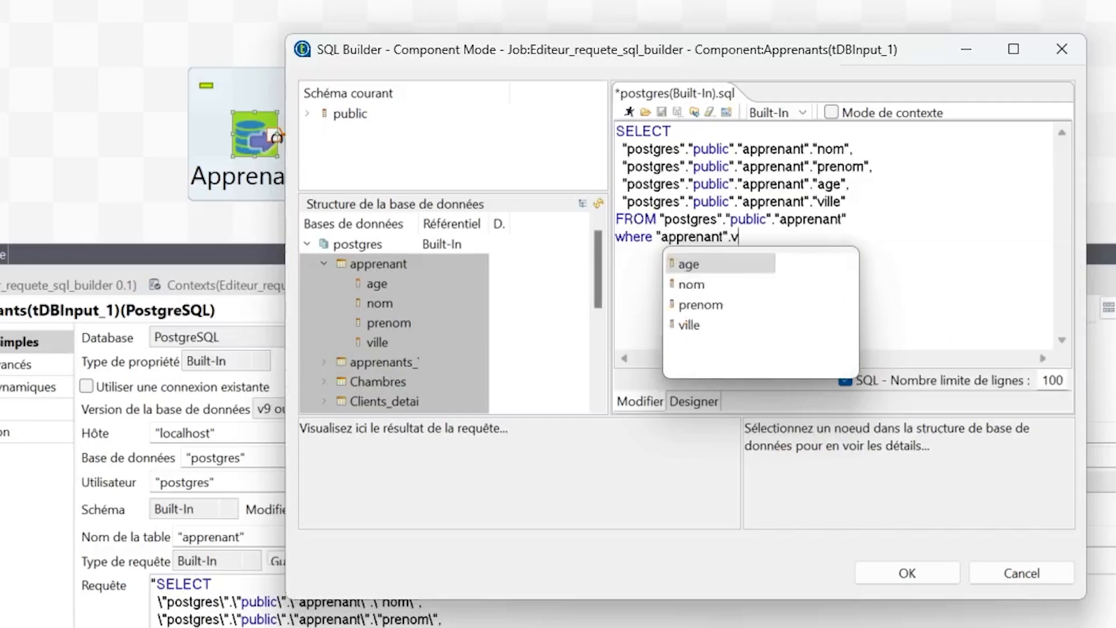
pyautogui.press('Left')
pyautogui.press('Left')
pyautogui.press('Left')
pyautogui.press('Left')
pyautogui.press('Left')
pyautogui.press('Left')
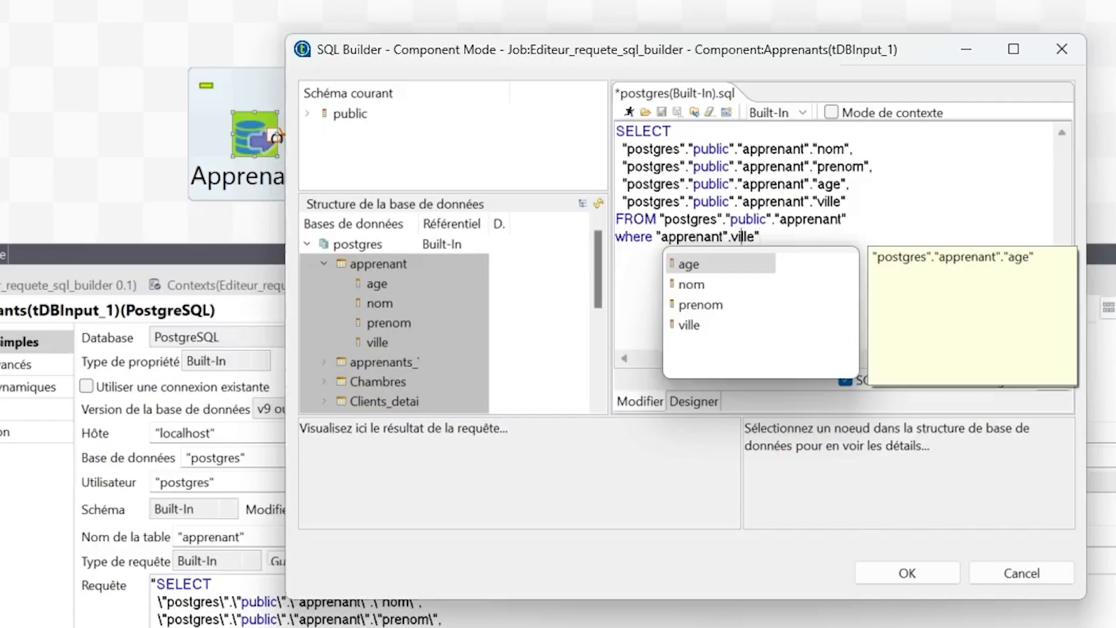
pyautogui.write('"')
pyautogui.press('End')
pyautogui.write("='Lyon'")
pyautogui.press('Left')
pyautogui.press('Left')
pyautogui.press('Left')
pyautogui.press('Left')
pyautogui.press('Left')
pyautogui.write("'")
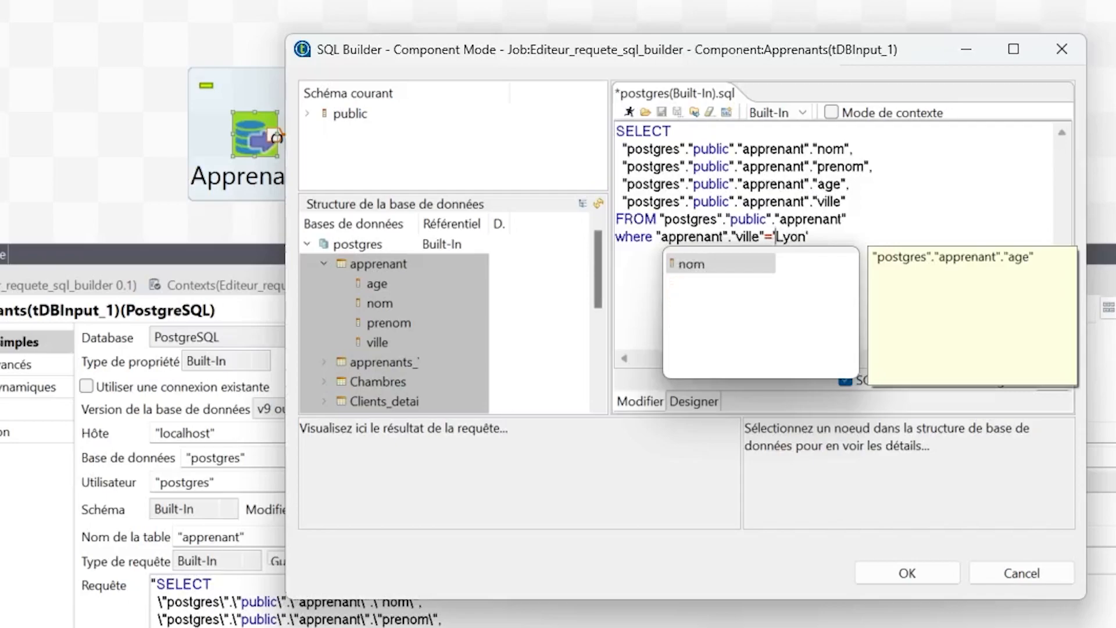
pyautogui.click(911, 218)
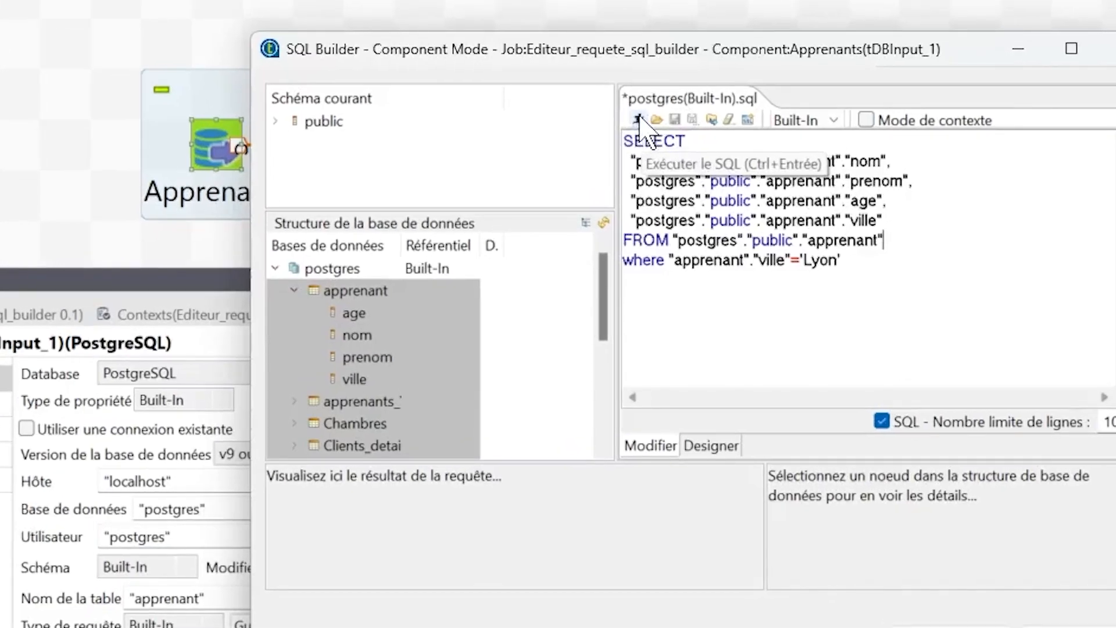
# - Execute the query in the SQL Builder and enlarge the dialog and result area to examine the returned rows
pyautogui.click(633, 134)
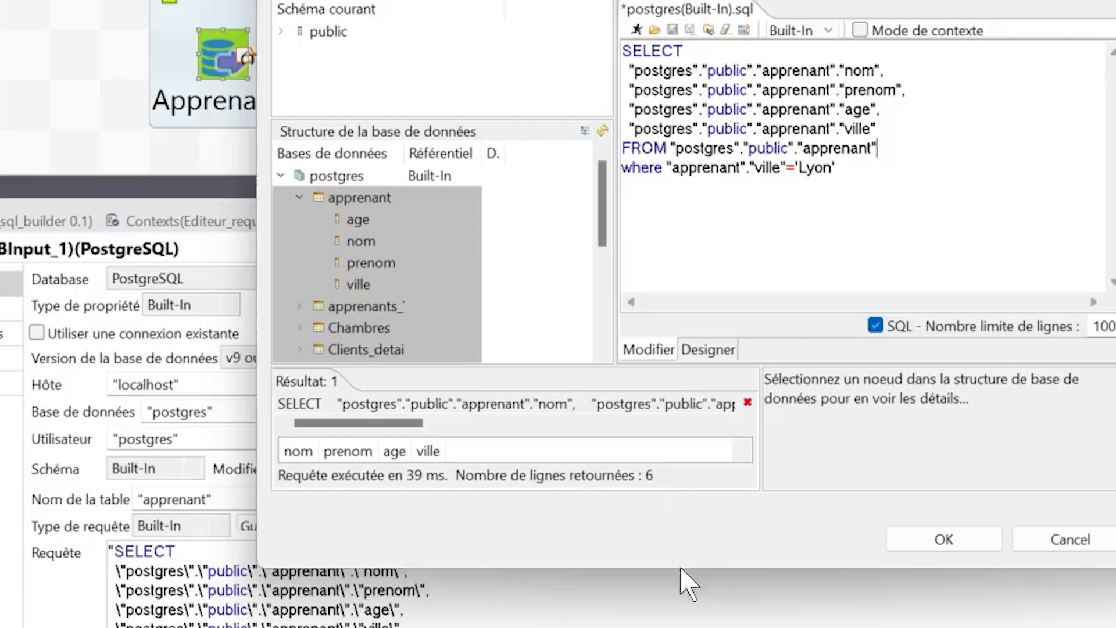
pyautogui.moveTo(682, 572); pyautogui.dragTo(624, 565)
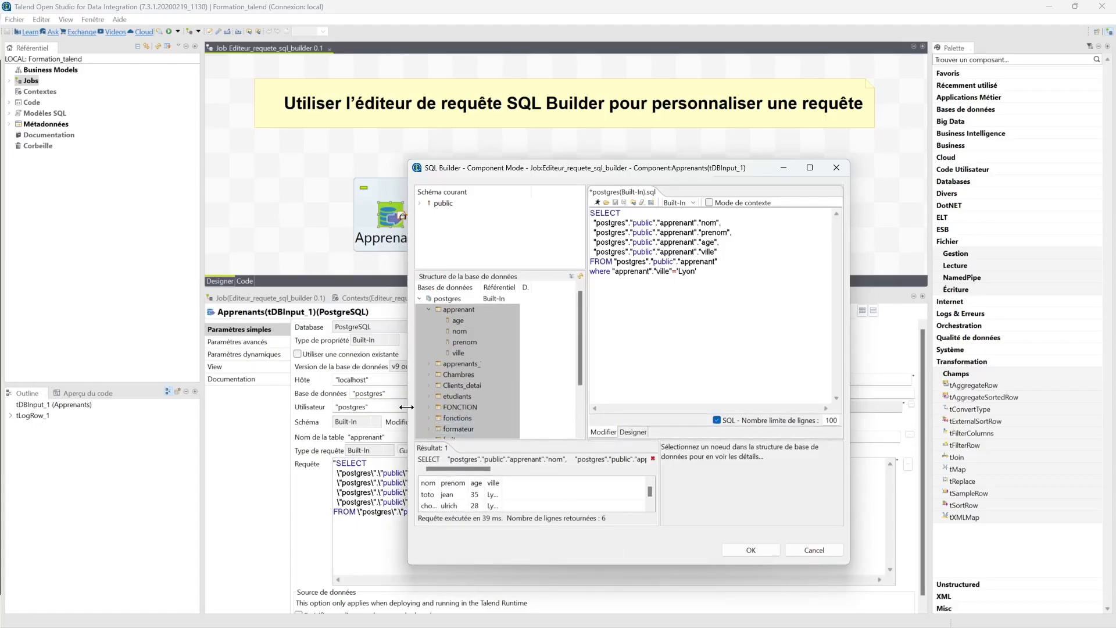
pyautogui.moveTo(402, 408); pyautogui.dragTo(264, 404)
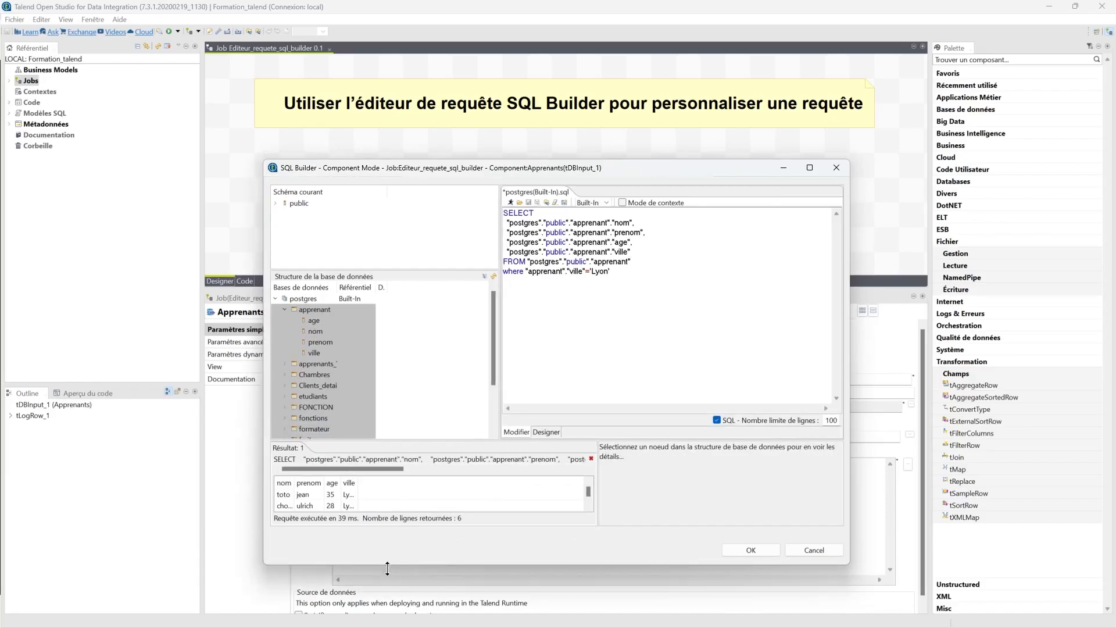
pyautogui.moveTo(389, 564)
pyautogui.mouseDown()
pyautogui.moveTo(388, 595)
pyautogui.moveTo(379, 578)
pyautogui.mouseUp()
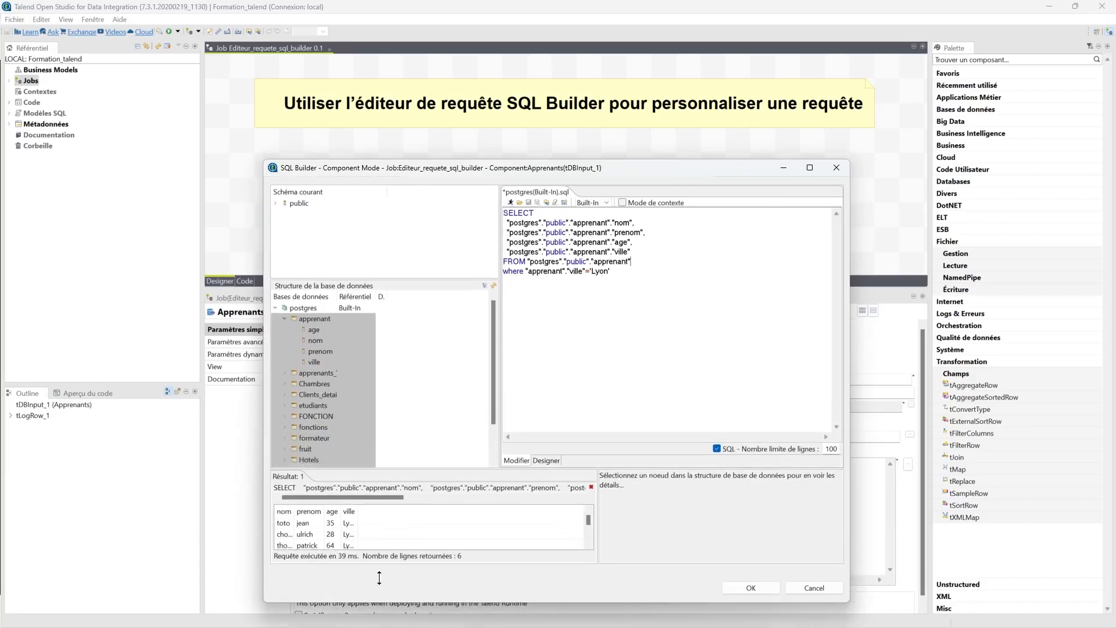
pyautogui.moveTo(393, 469); pyautogui.dragTo(421, 367)
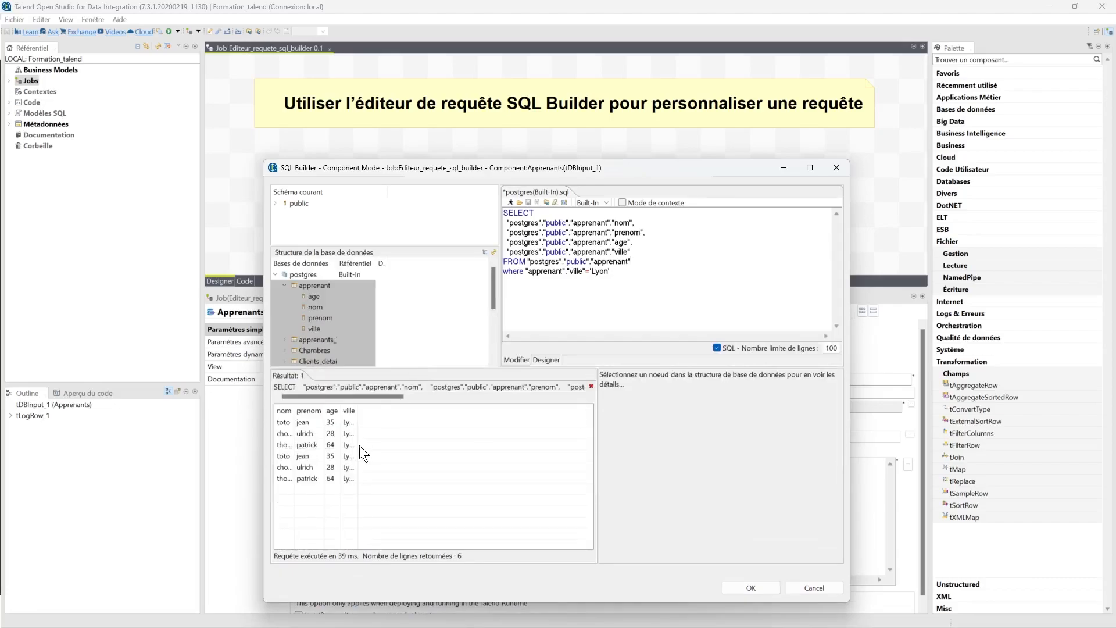
pyautogui.moveTo(358, 407); pyautogui.dragTo(413, 414)
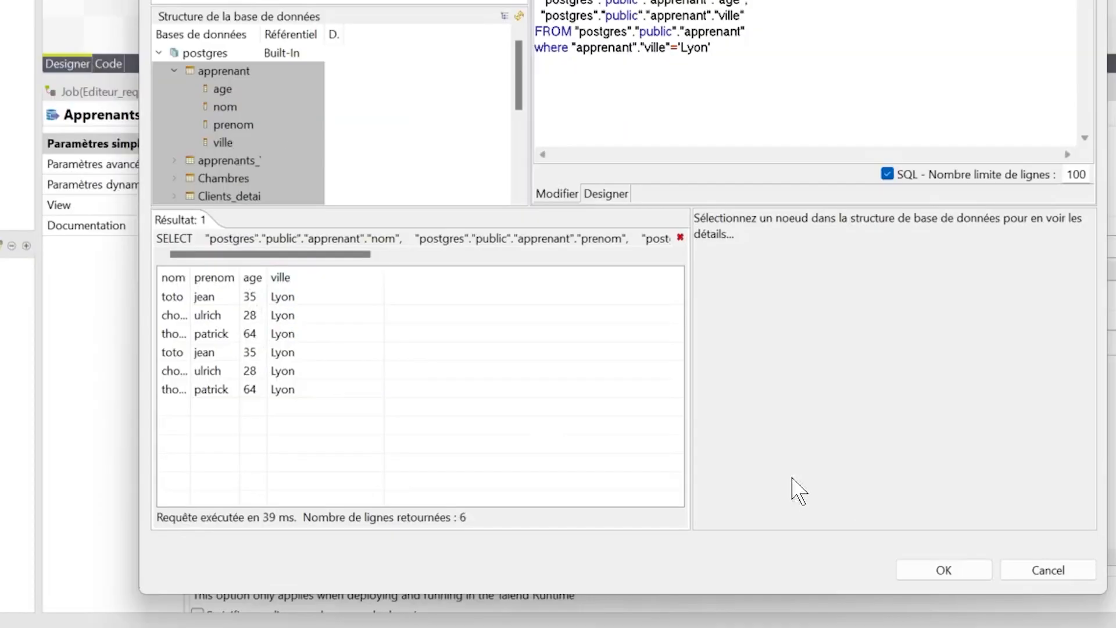
# - Apply the edited query to the Apprenants component and run the job again
pyautogui.click(943, 570)
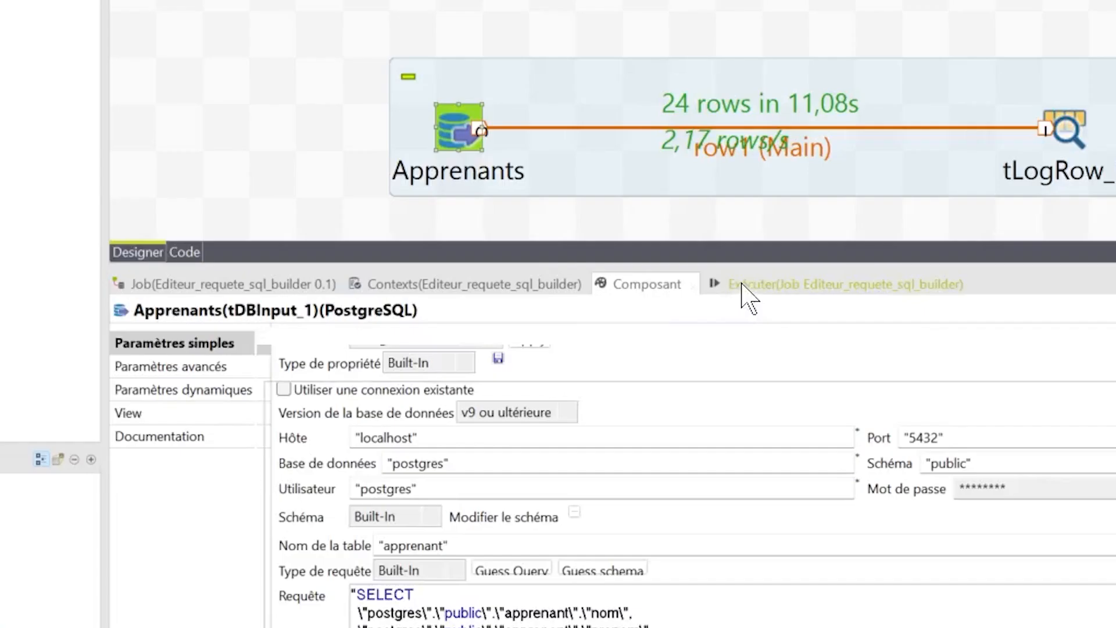
pyautogui.click(541, 298)
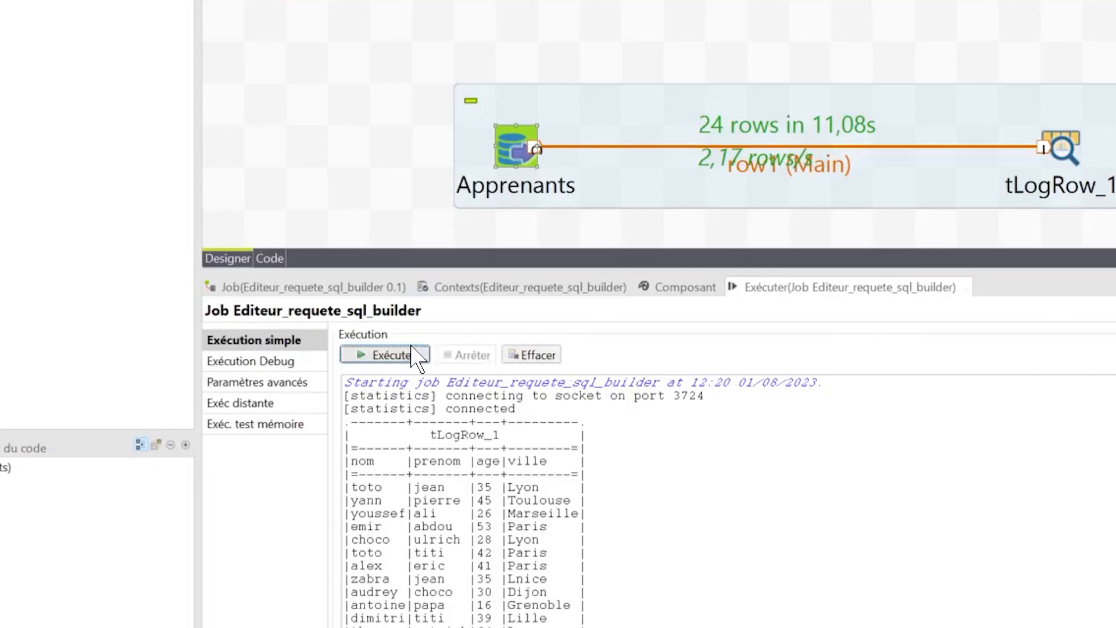
pyautogui.click(326, 338)
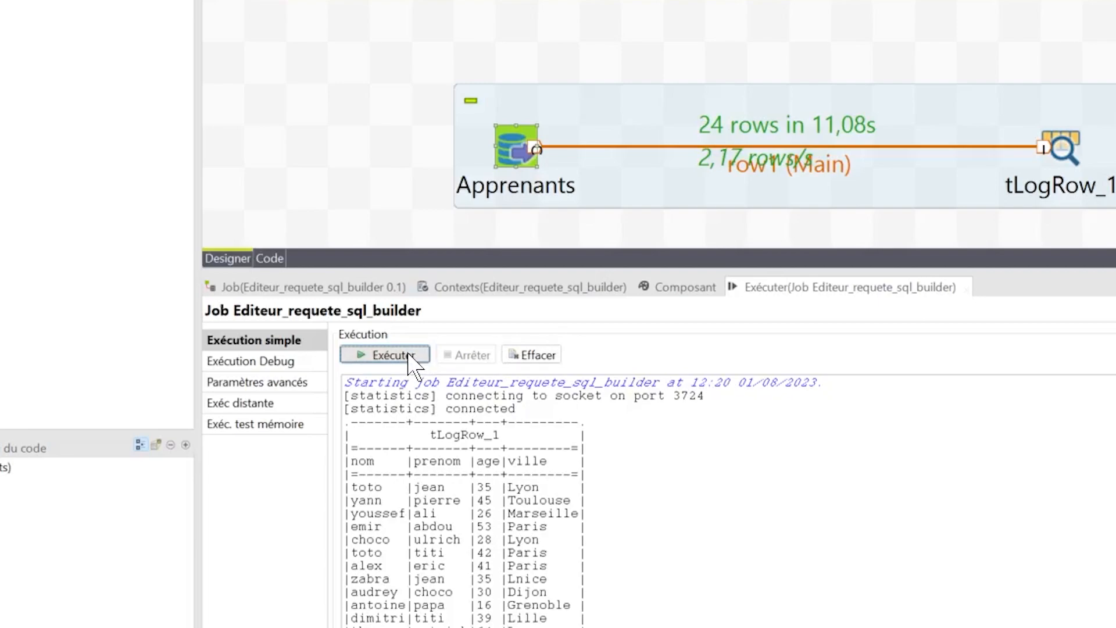